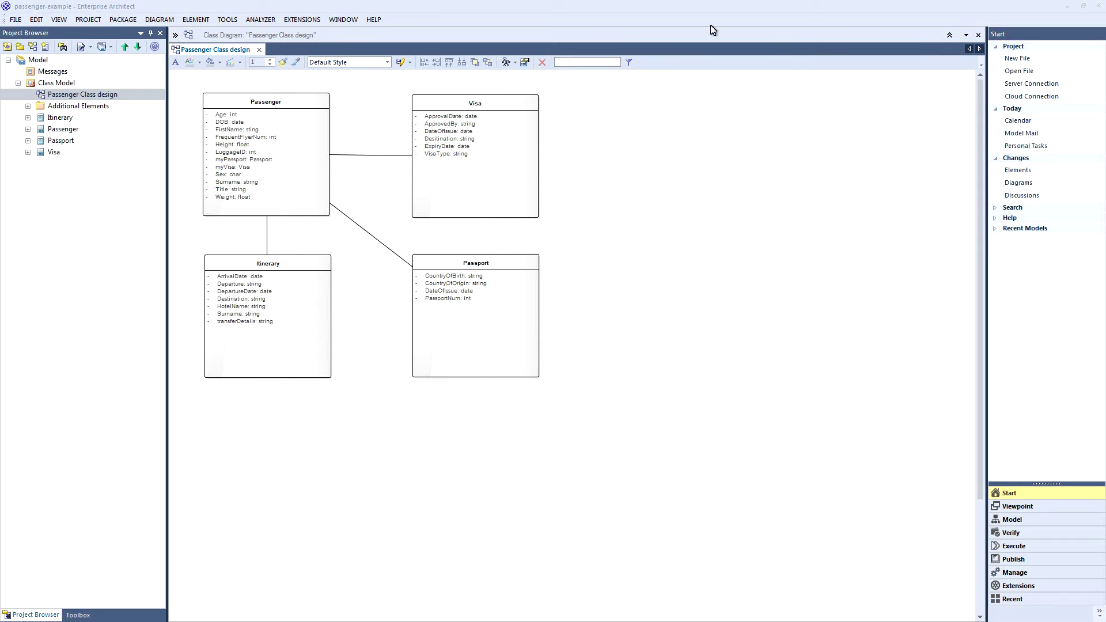
# - Look over the Passenger, Visa, Passport and Itinerary classes in the diagram, and open the Schema Composer
pyautogui.click(309, 132)
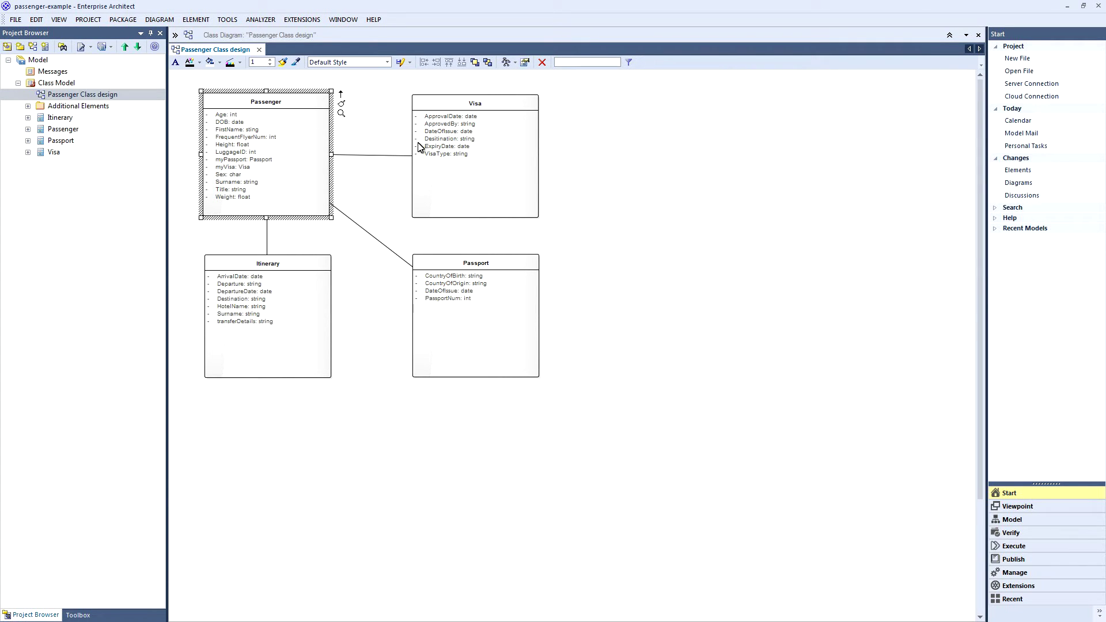
pyautogui.click(455, 148)
pyautogui.click(460, 296)
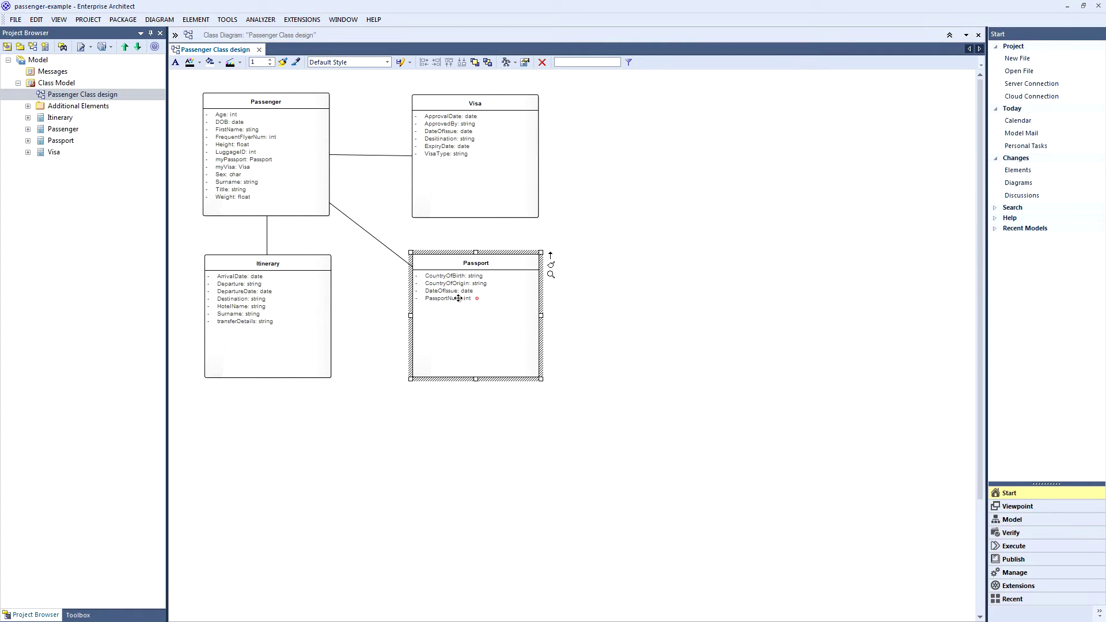
pyautogui.click(271, 304)
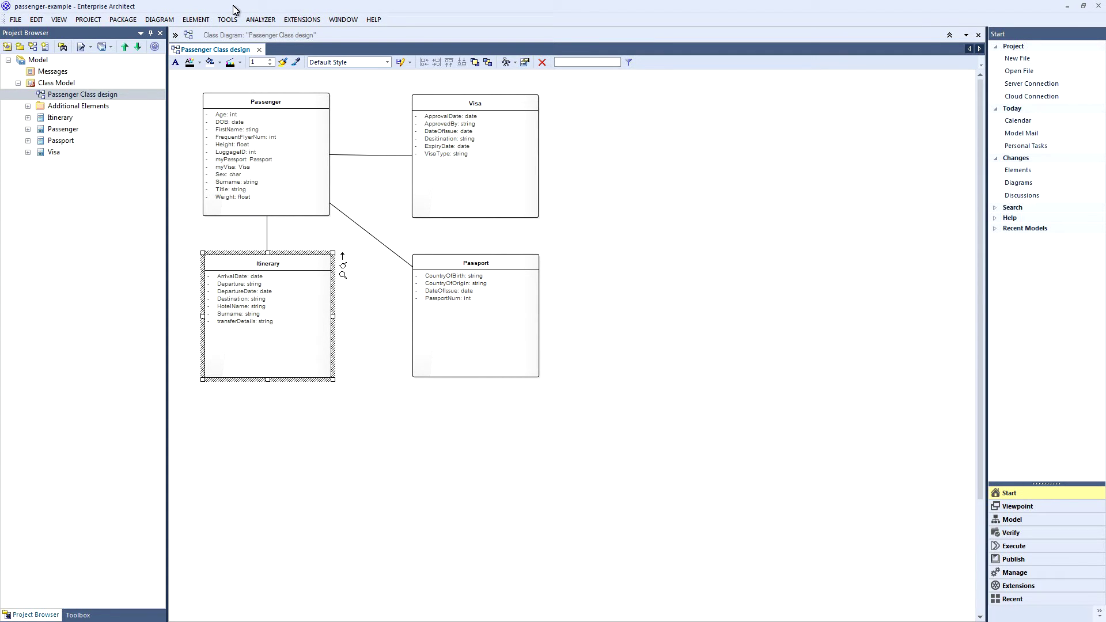
pyautogui.click(224, 21)
pyautogui.click(263, 81)
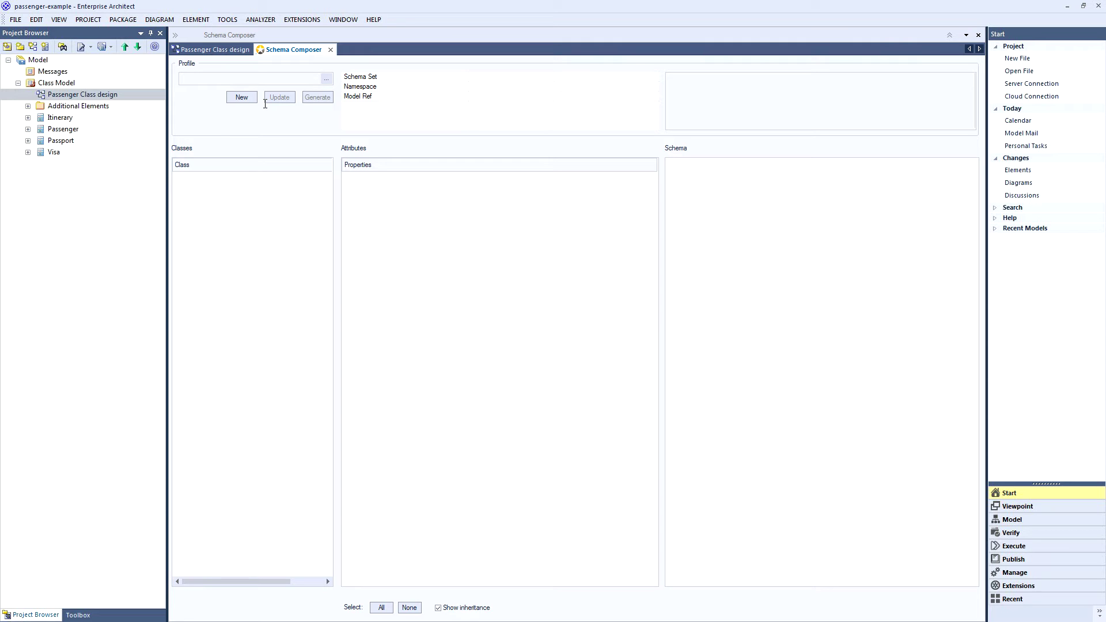
# - Create a Generic schema profile named airline-industry-standard with namespace sparxsystems.com/airline#, saved in the file system
pyautogui.click(231, 99)
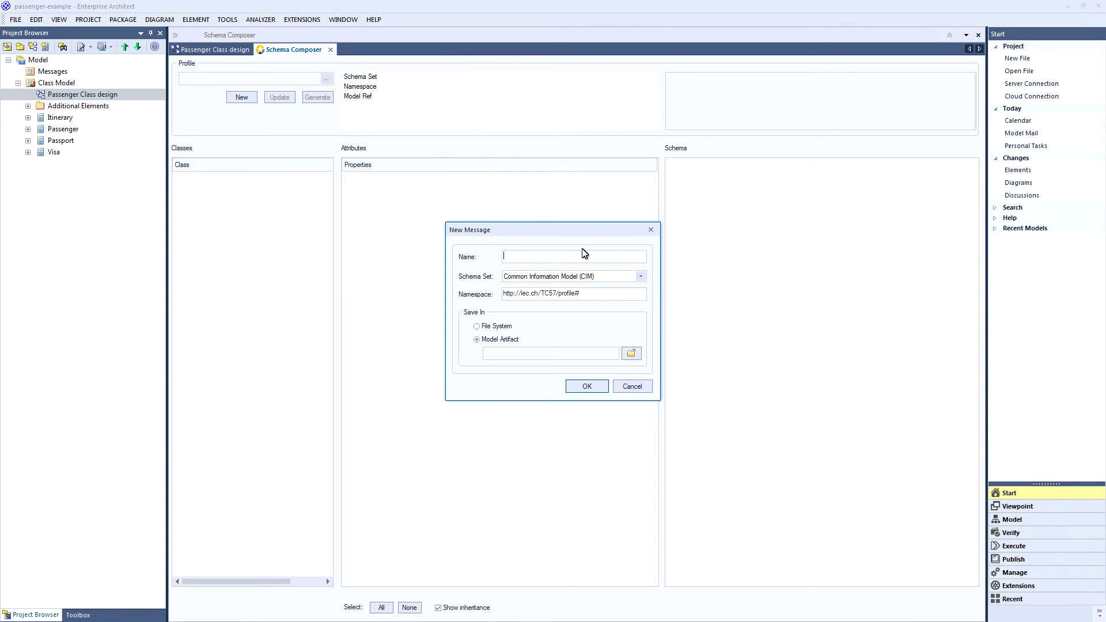
pyautogui.click(642, 279)
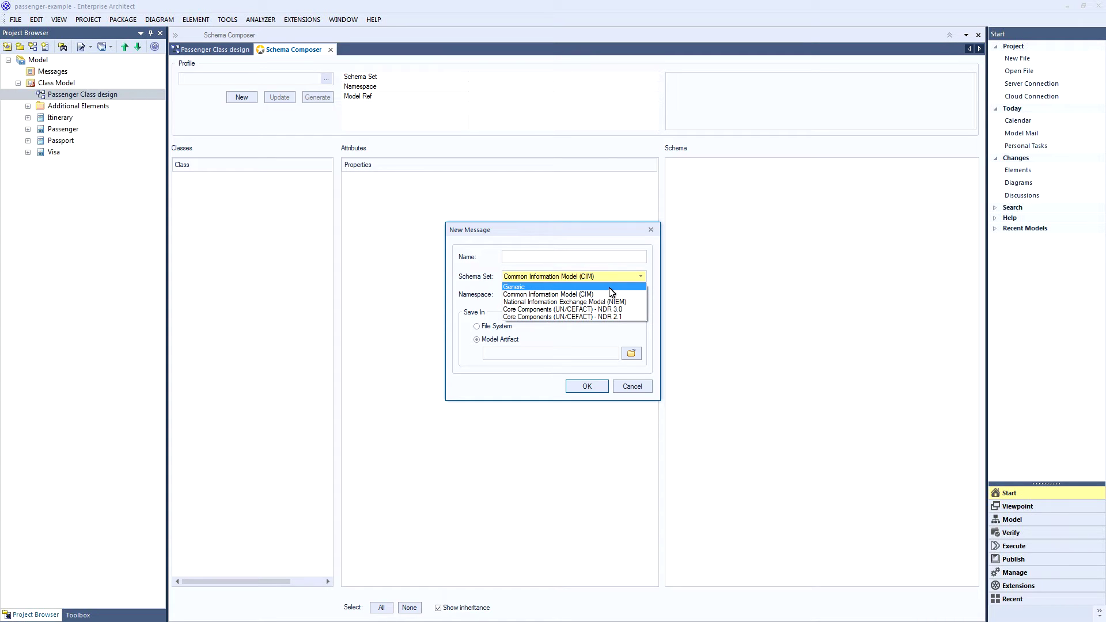
pyautogui.click(610, 288)
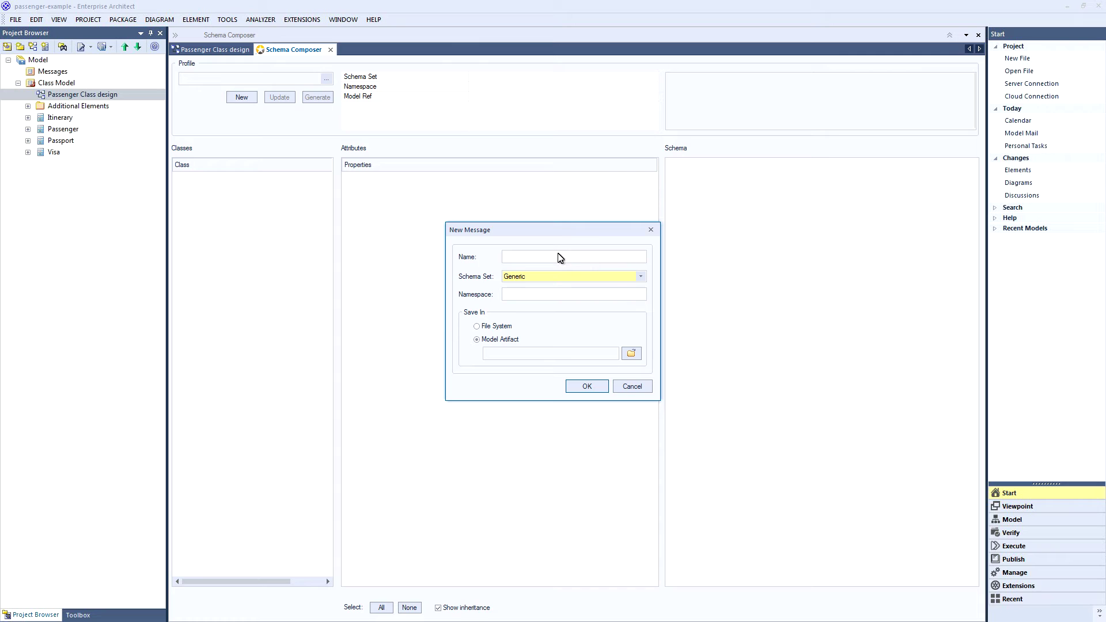
pyautogui.click(531, 254)
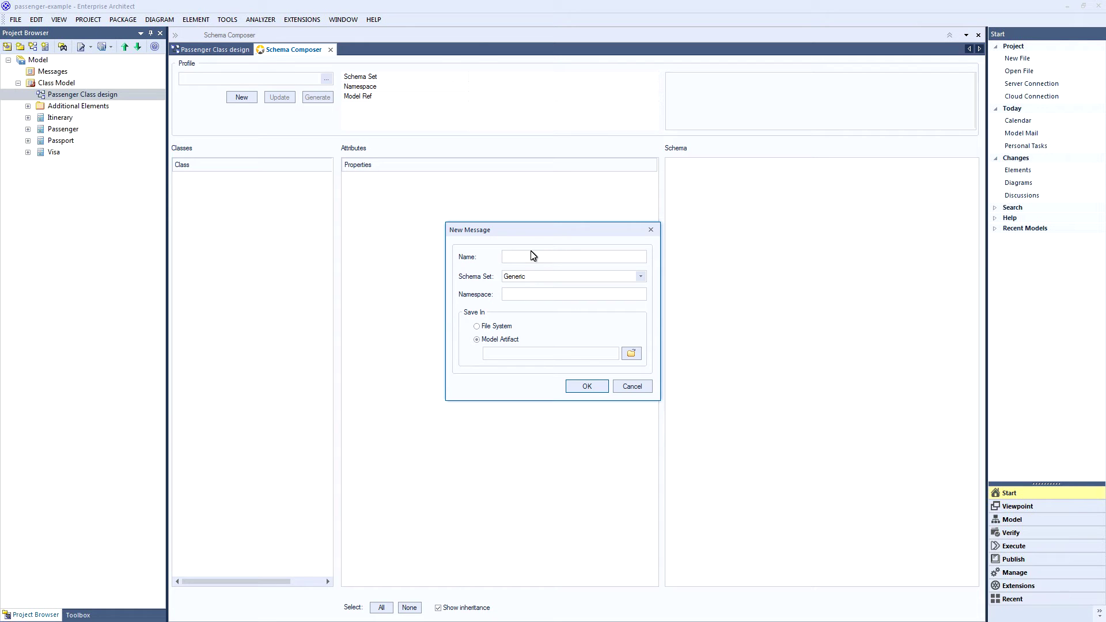
pyautogui.write('airline-industry-standard')
pyautogui.write('sparxsystems.com/airline')
pyautogui.click(487, 340)
pyautogui.click(484, 327)
pyautogui.click(586, 387)
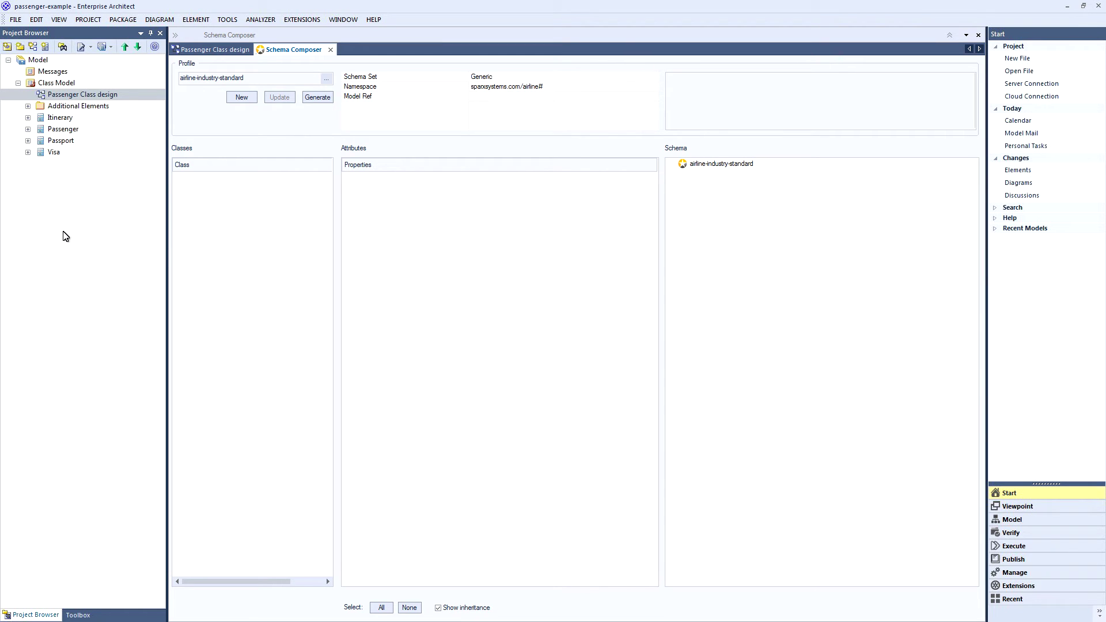
# - Add the Passenger class to the profile and include its myPassport, Age and DOB attributes in the schema
pyautogui.click(59, 132)
pyautogui.moveTo(57, 135); pyautogui.dragTo(193, 189)
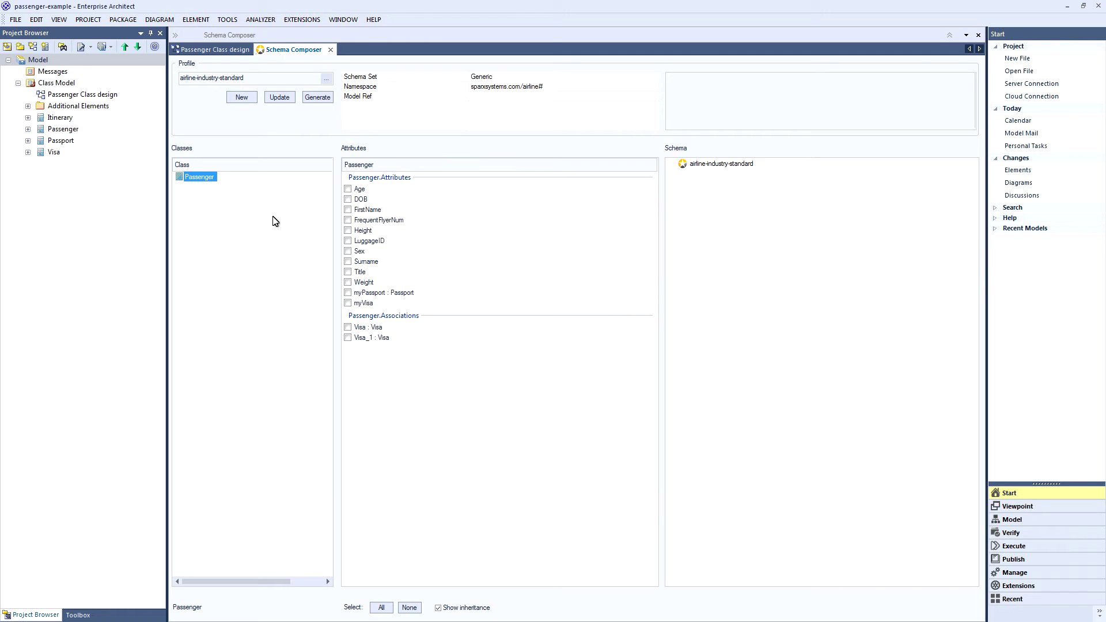
pyautogui.click(348, 294)
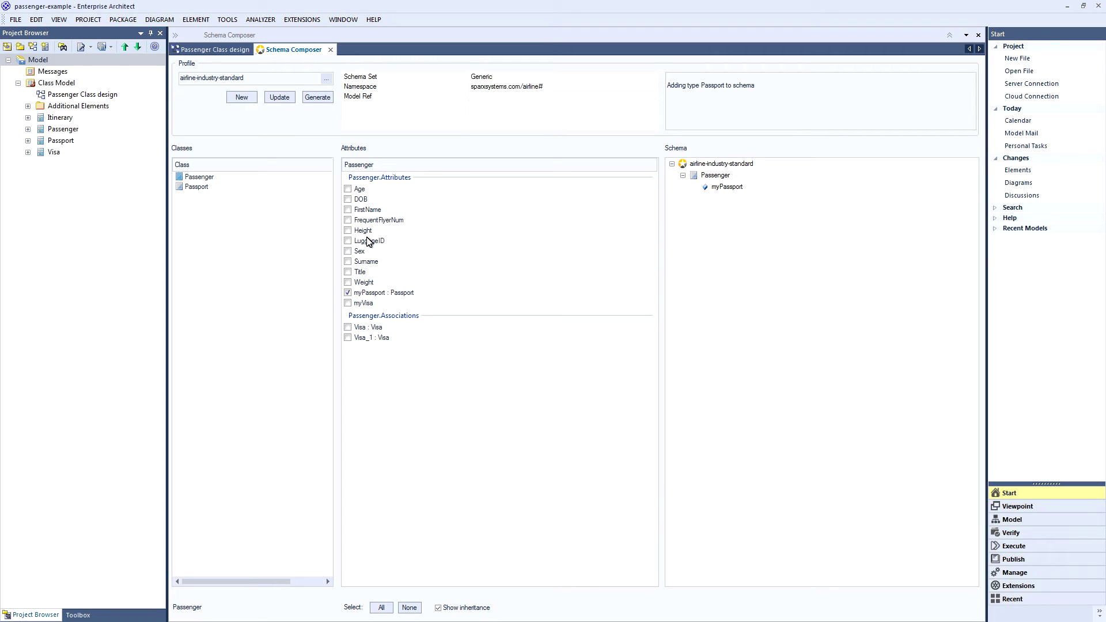
pyautogui.click(348, 189)
pyautogui.click(349, 199)
# - Include the Passport class's CountryOfBirth and PassportNum attributes and its Passenger association in the schema
pyautogui.click(195, 187)
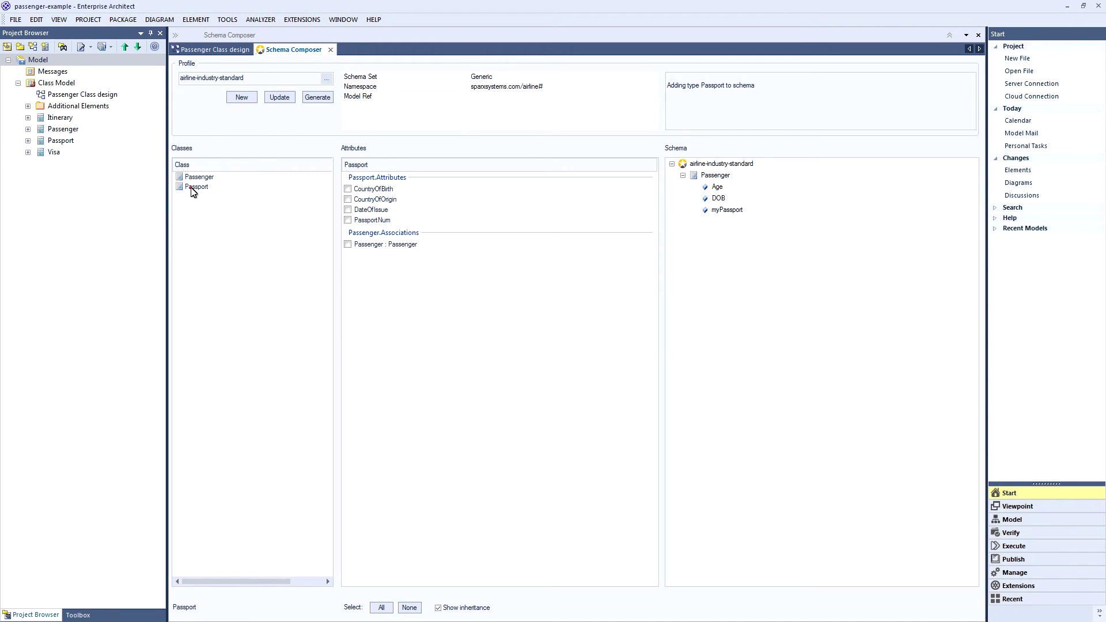
pyautogui.click(348, 188)
pyautogui.click(348, 220)
pyautogui.click(348, 245)
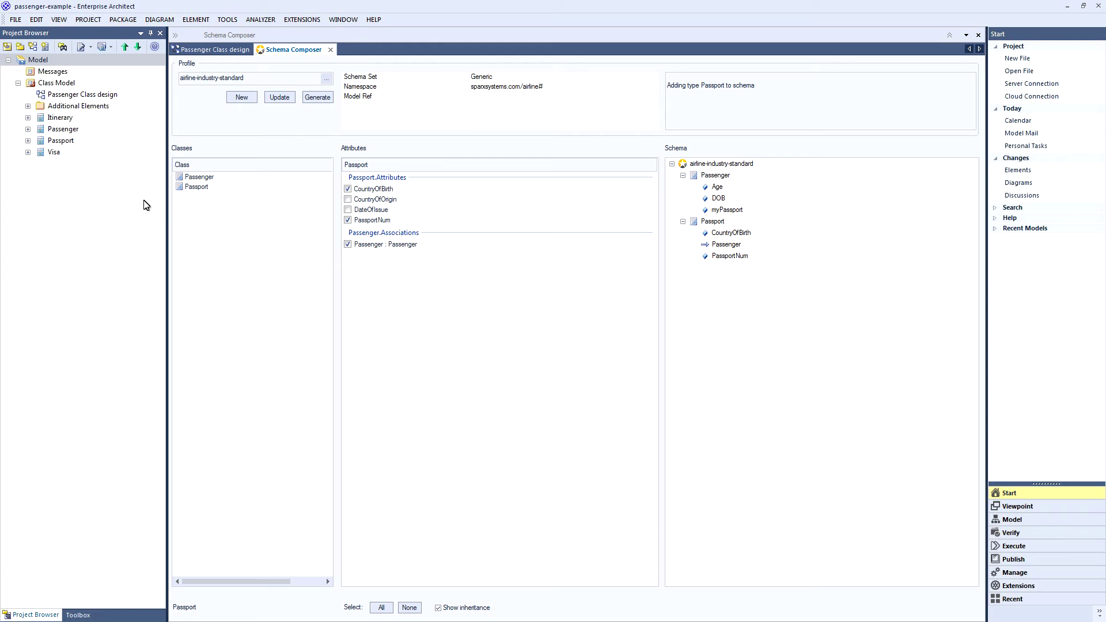
# - Add the Visa class to the profile and include its VisaType and ExpiryDate attributes in the schema
pyautogui.moveTo(54, 152); pyautogui.dragTo(199, 204)
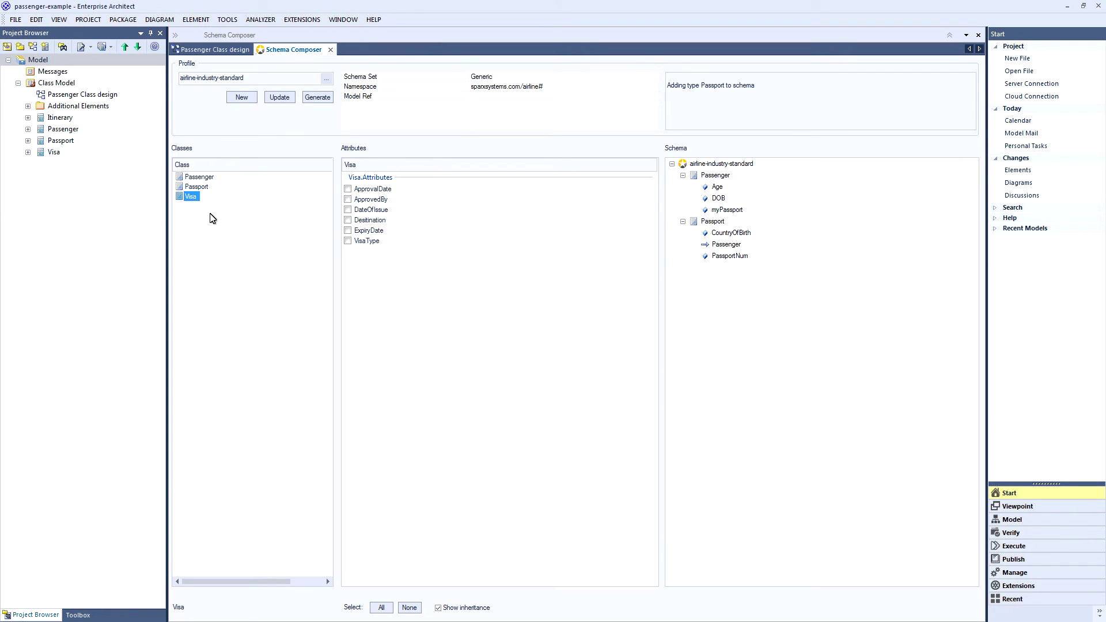
pyautogui.click(347, 241)
pyautogui.click(348, 231)
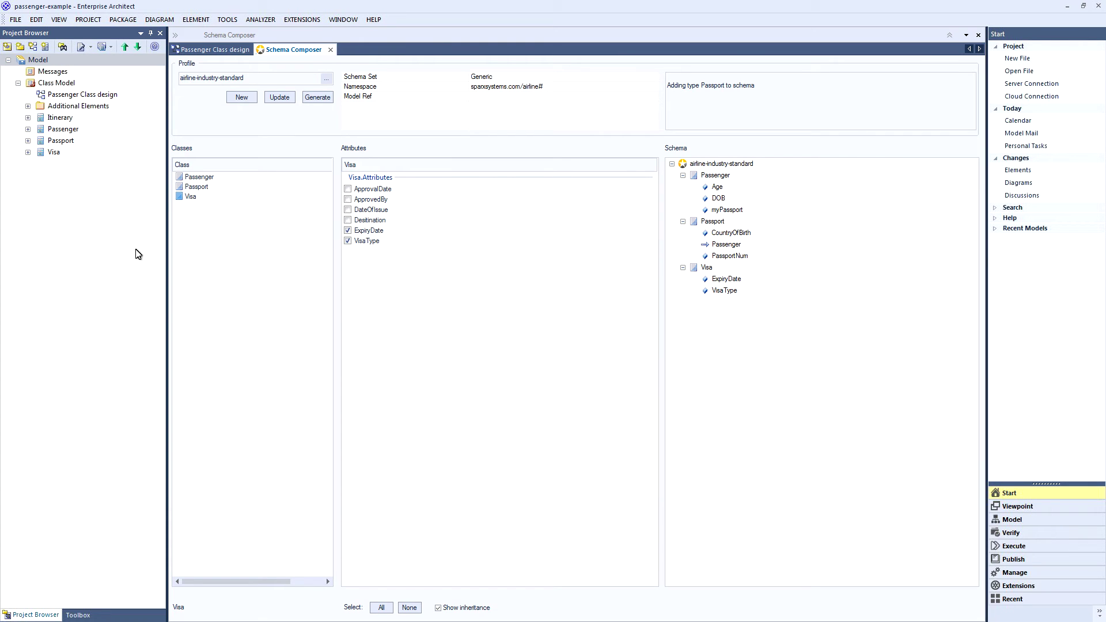
# - Add the Itinerary class and include its Passenger association and its ArrivalDate, DepartureDate and Surname attributes in the schema
pyautogui.moveTo(60, 118); pyautogui.dragTo(191, 222)
pyautogui.click(348, 275)
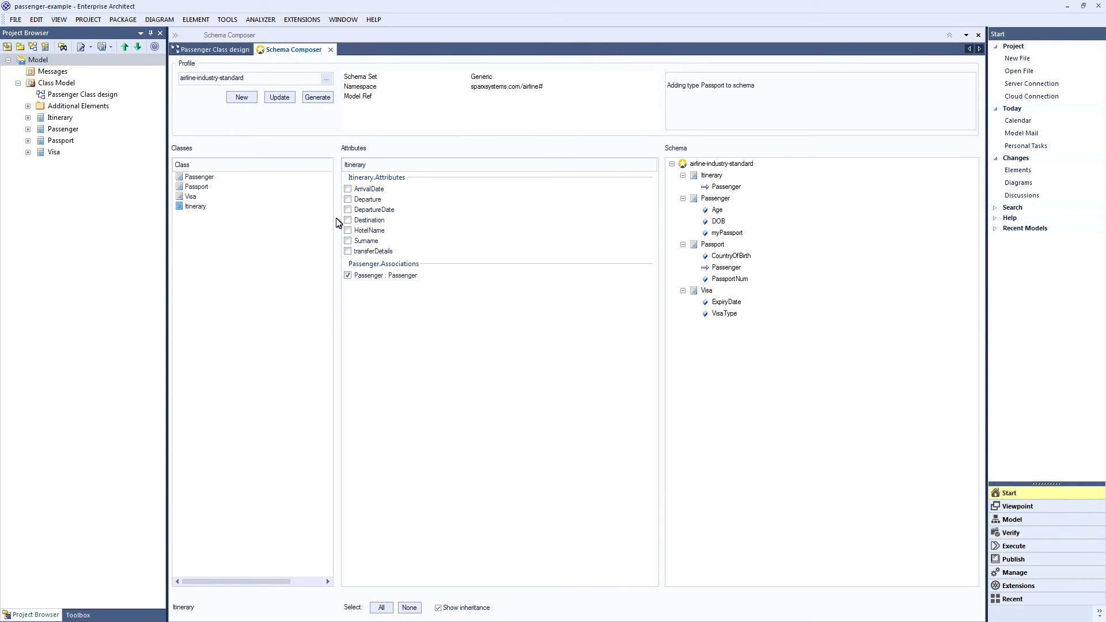
pyautogui.click(348, 188)
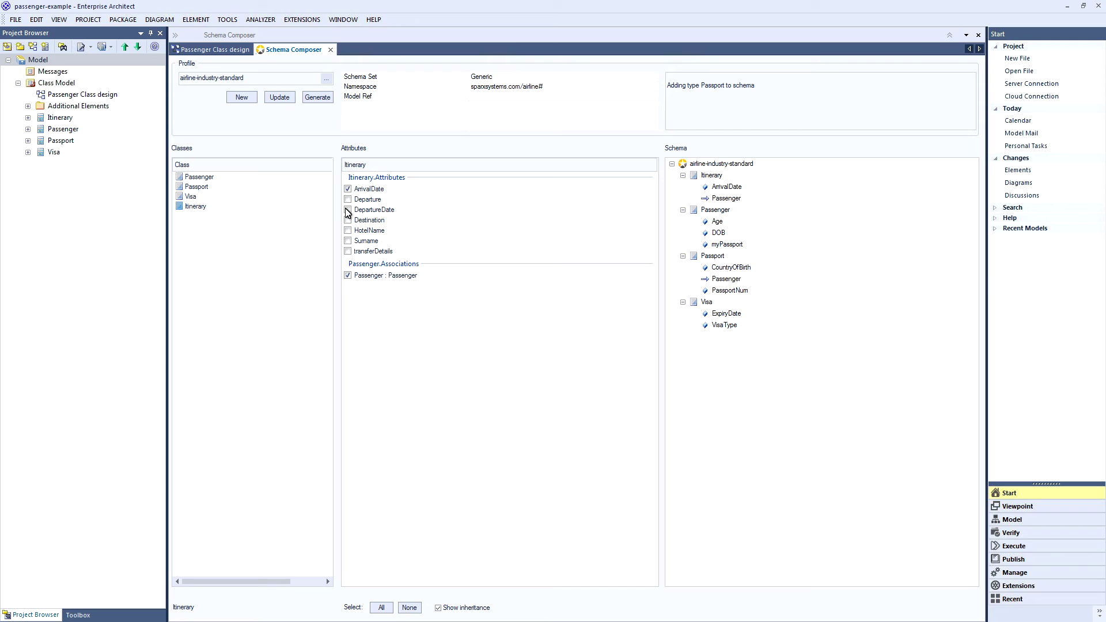
pyautogui.click(347, 210)
pyautogui.click(348, 241)
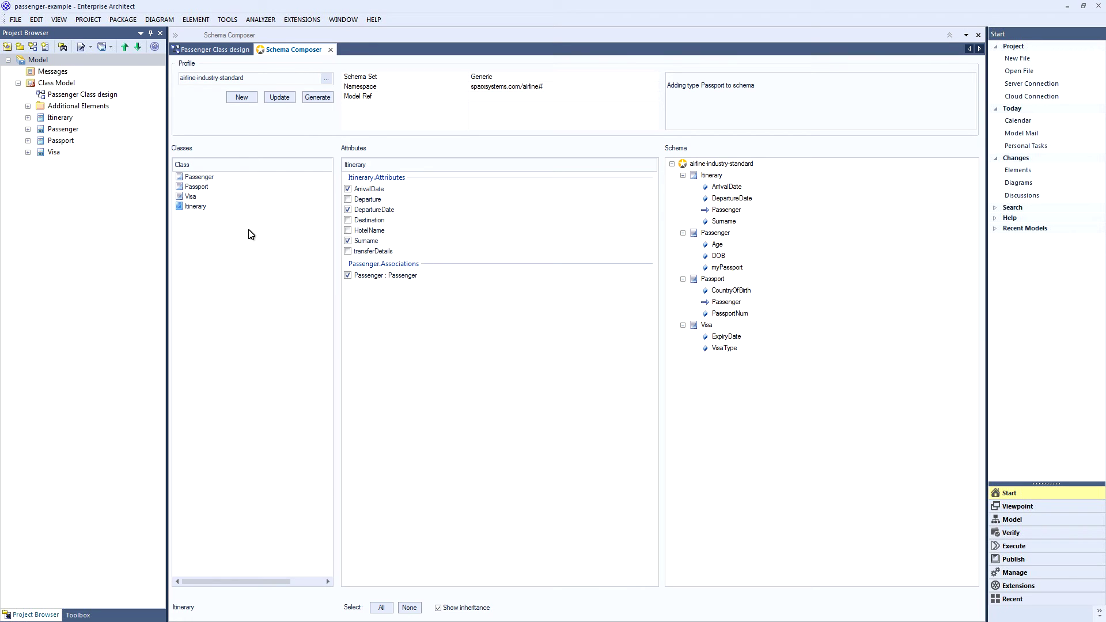
# - Generate the profile as XML Schema (XSD) into the desktop's schema folder
pyautogui.click(321, 99)
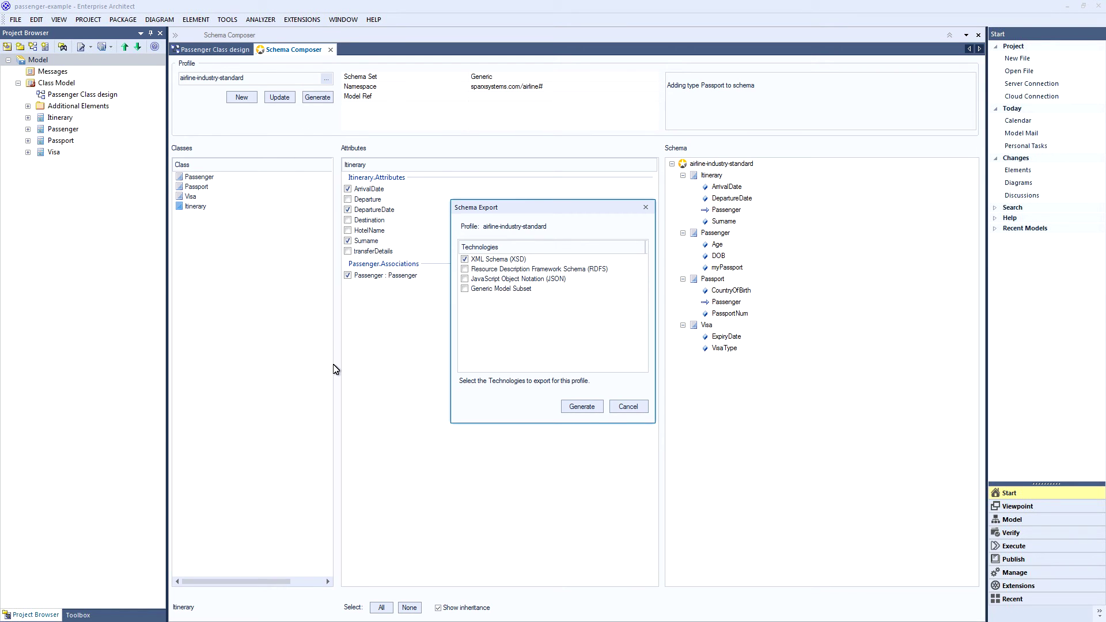
pyautogui.click(524, 261)
pyautogui.click(571, 270)
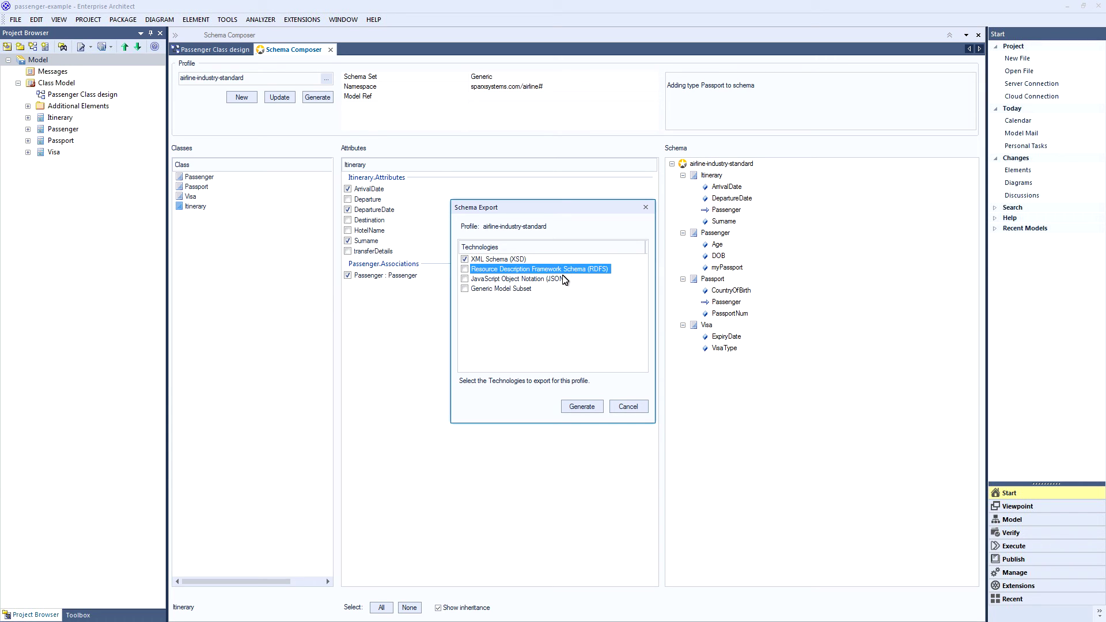
pyautogui.click(562, 279)
pyautogui.click(533, 289)
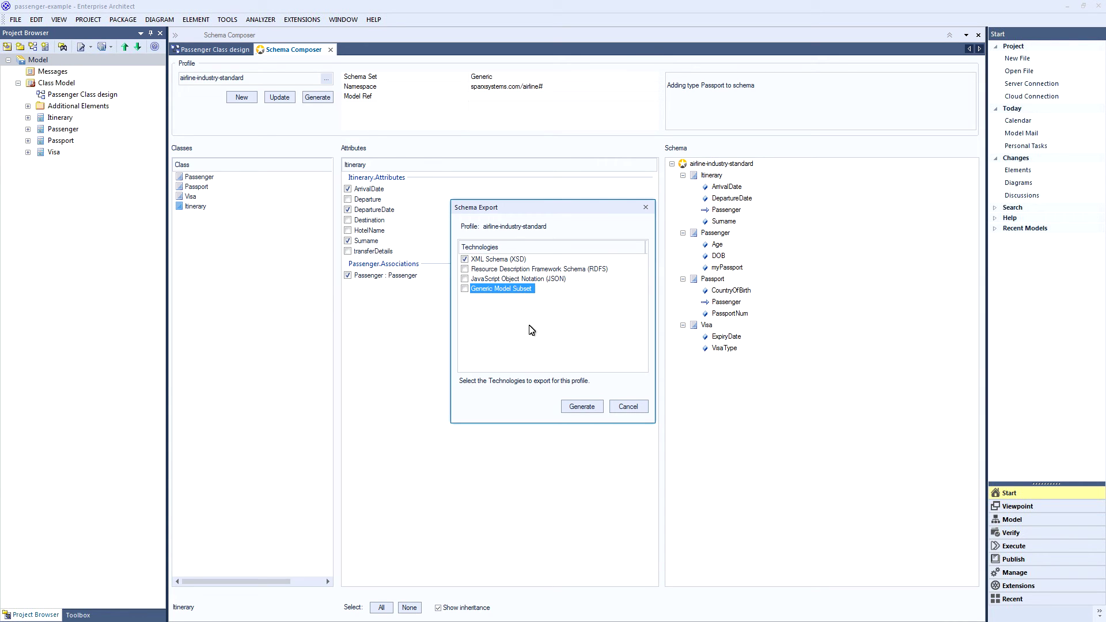
pyautogui.click(582, 407)
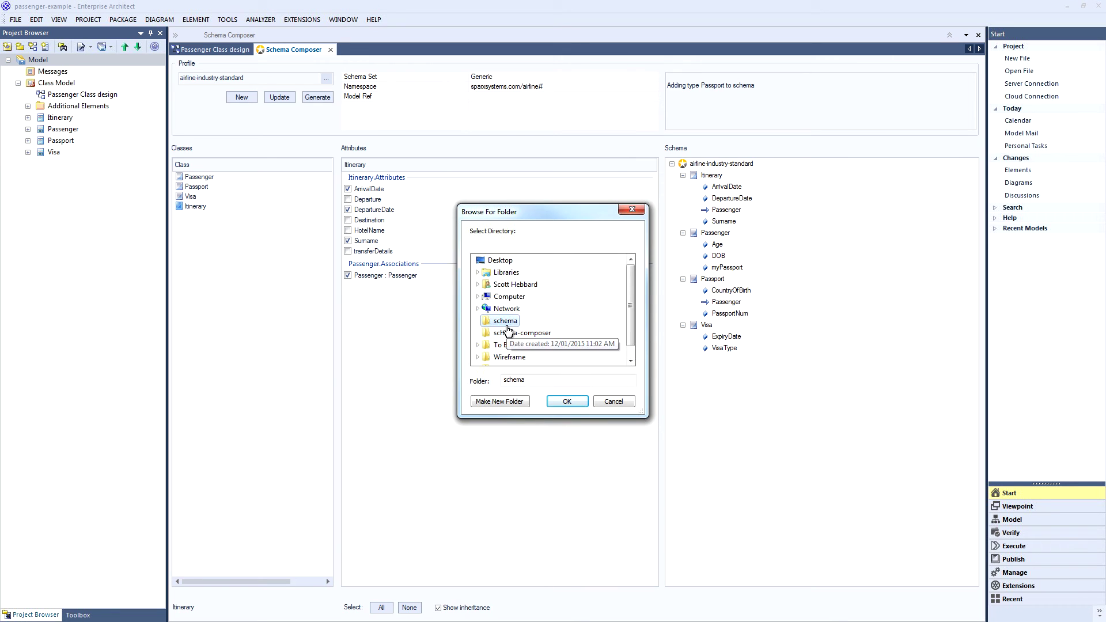
pyautogui.click(568, 403)
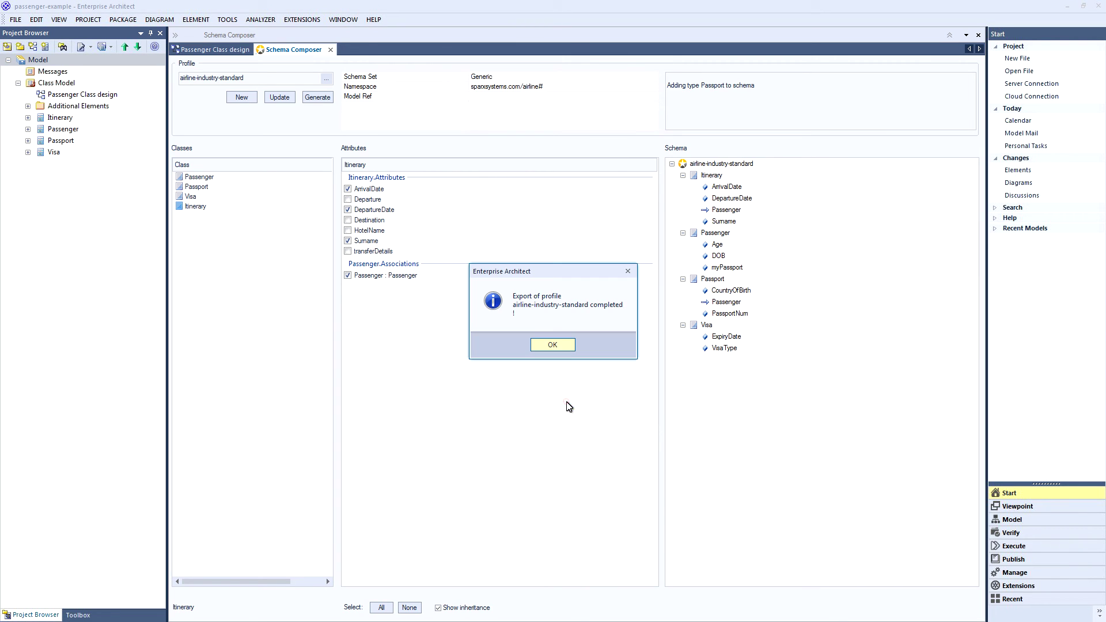
pyautogui.click(554, 347)
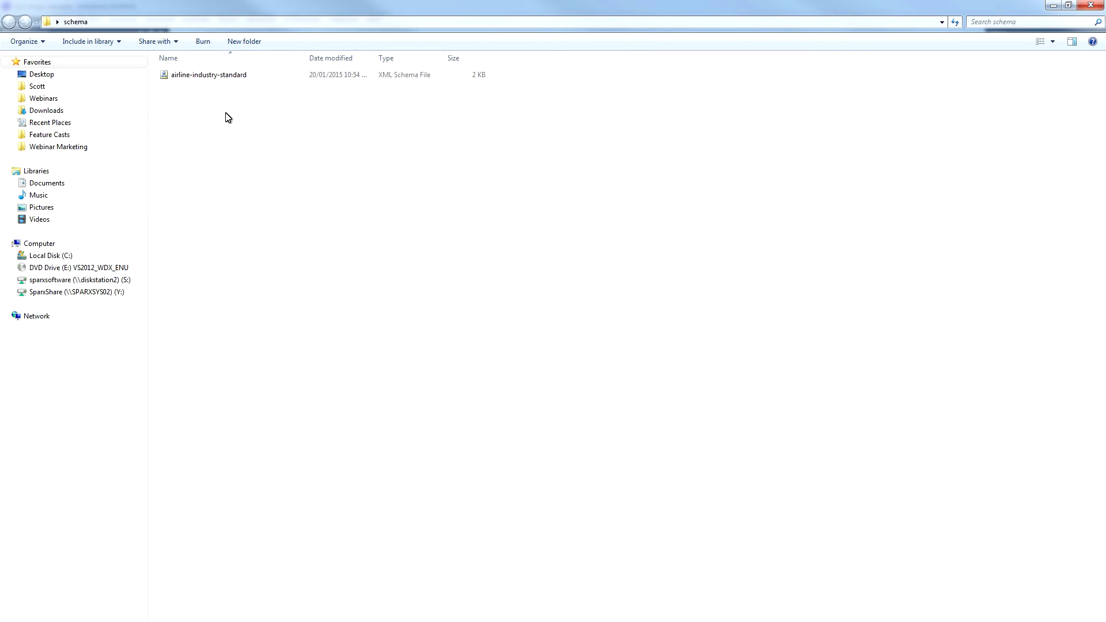
# - From the schema folder in Windows Explorer, open airline-industry-standard with the Enterprise Architect Document Handler and review its Passport and Visa types
pyautogui.rightClick(208, 78)
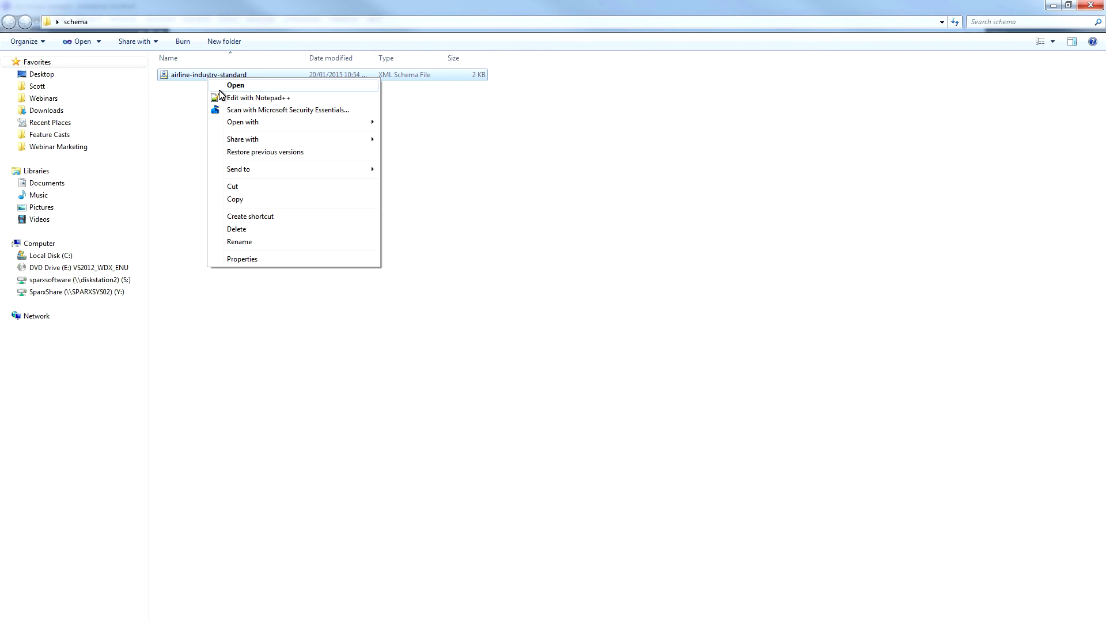
pyautogui.moveTo(245, 124)
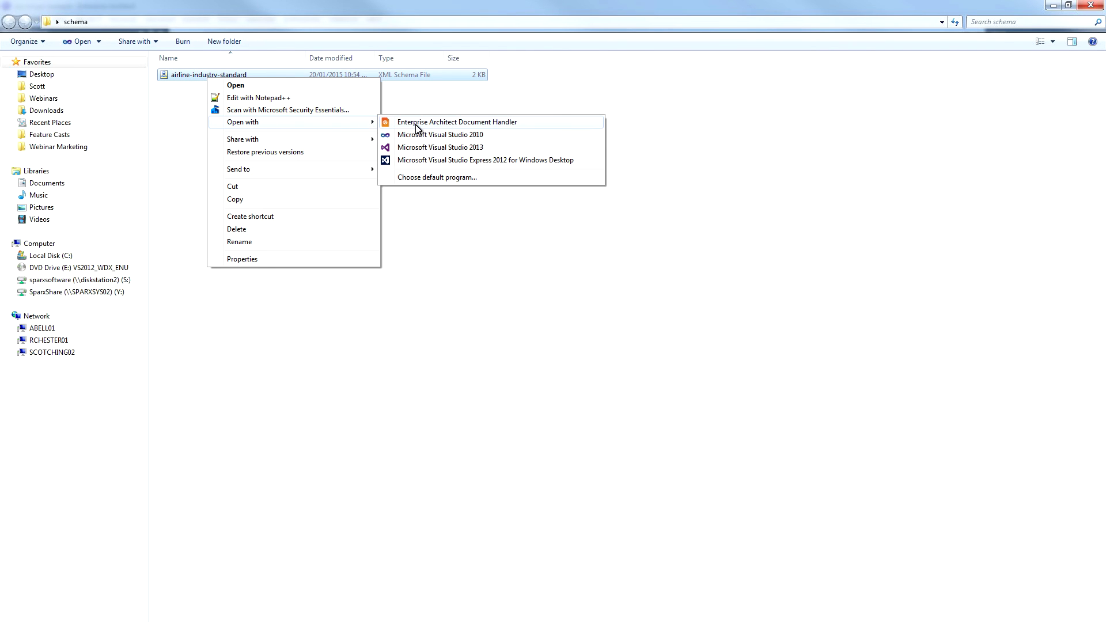
pyautogui.click(435, 124)
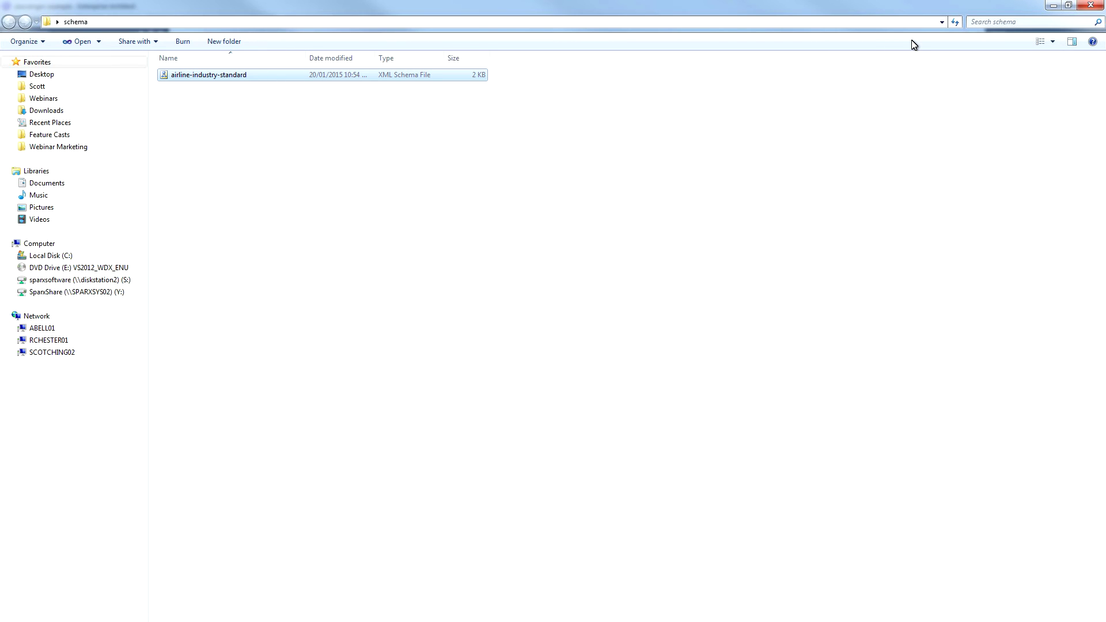
pyautogui.click(1052, 6)
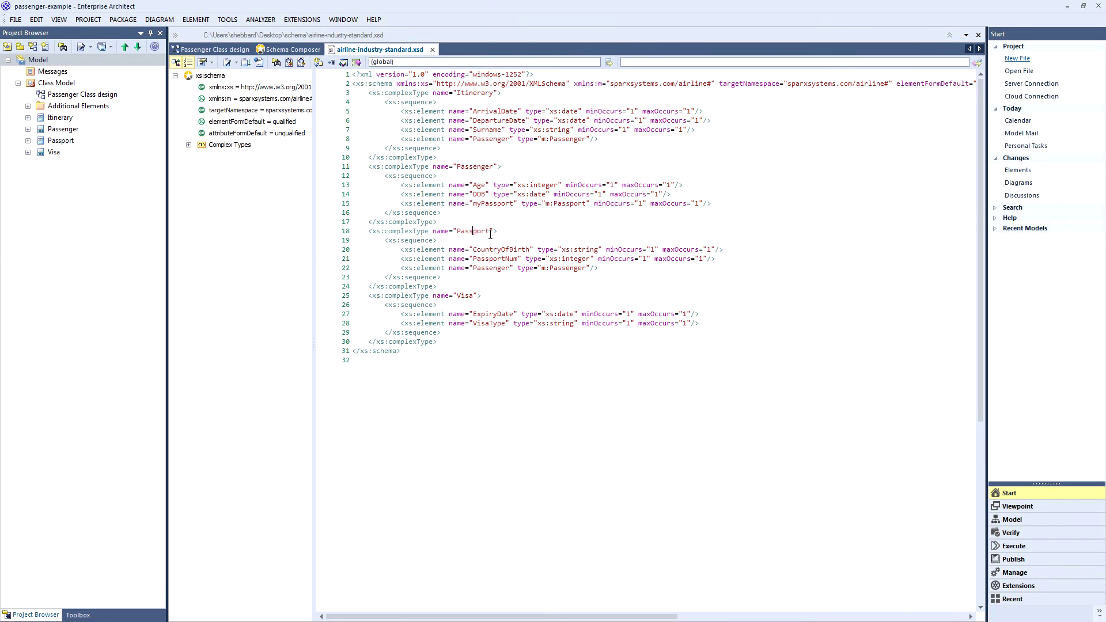
pyautogui.click(486, 278)
pyautogui.click(489, 323)
# - Return to the Schema Composer, include the Itinerary class's HotelName attribute, and update the profile
pyautogui.click(285, 50)
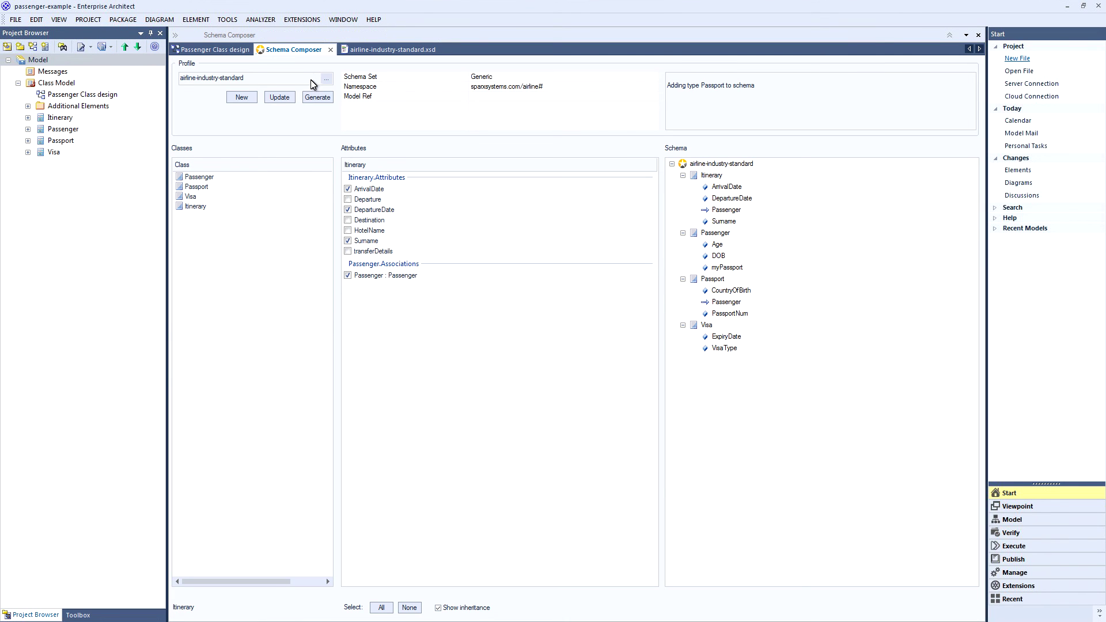
pyautogui.click(348, 231)
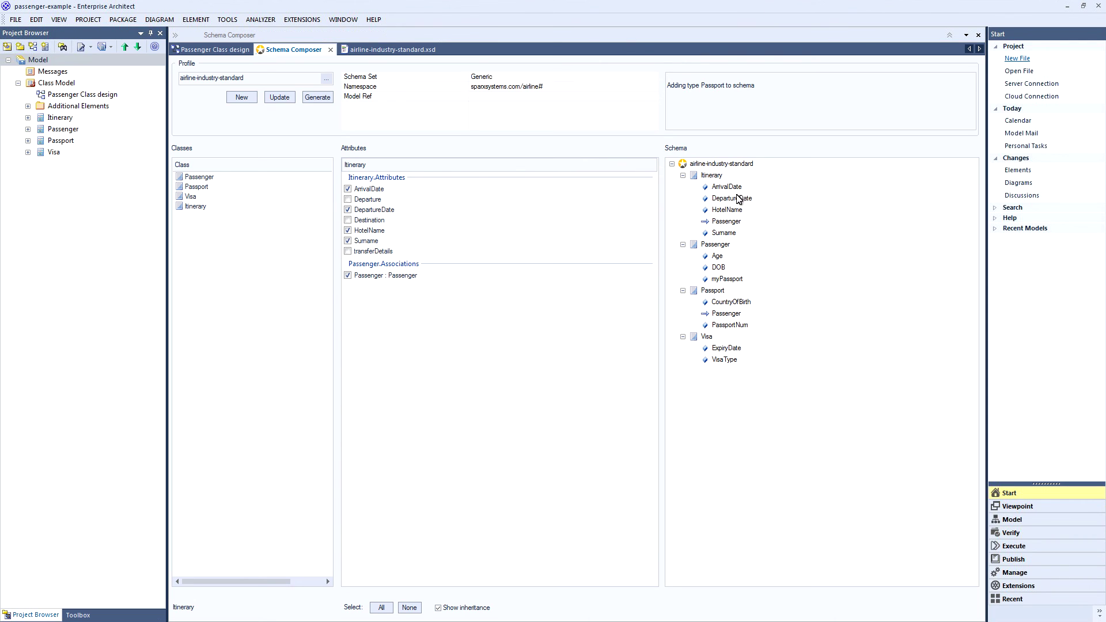
pyautogui.click(280, 98)
# - Regenerate the XML Schema (XSD) into the schema folder, overwriting the existing file, and reload the open airline-industry-standard.xsd
pyautogui.click(323, 99)
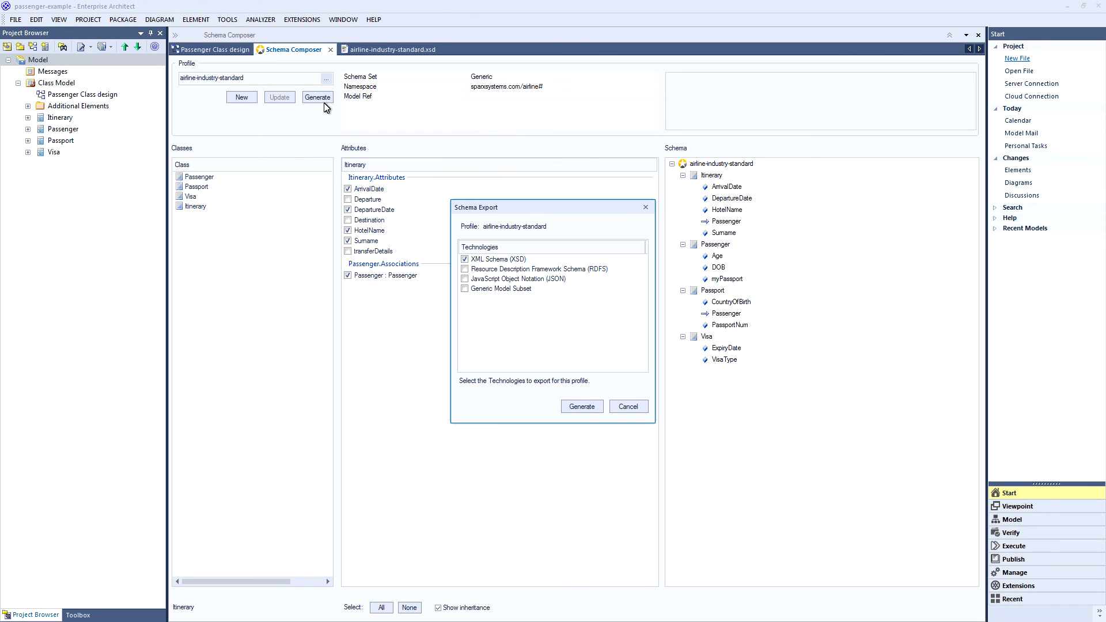
pyautogui.click(588, 409)
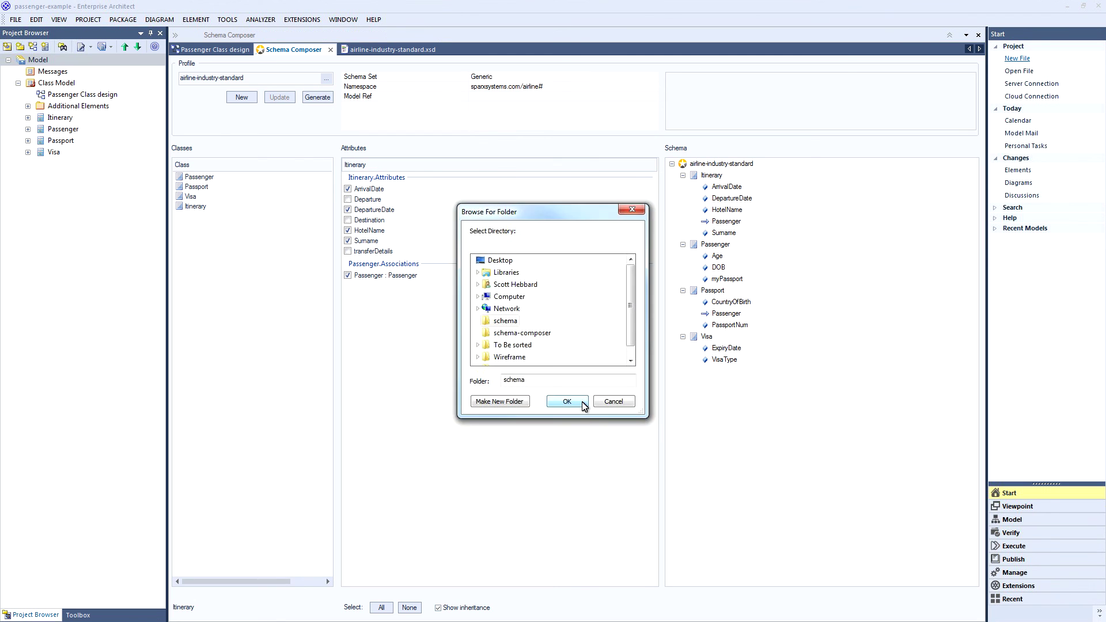
pyautogui.click(568, 403)
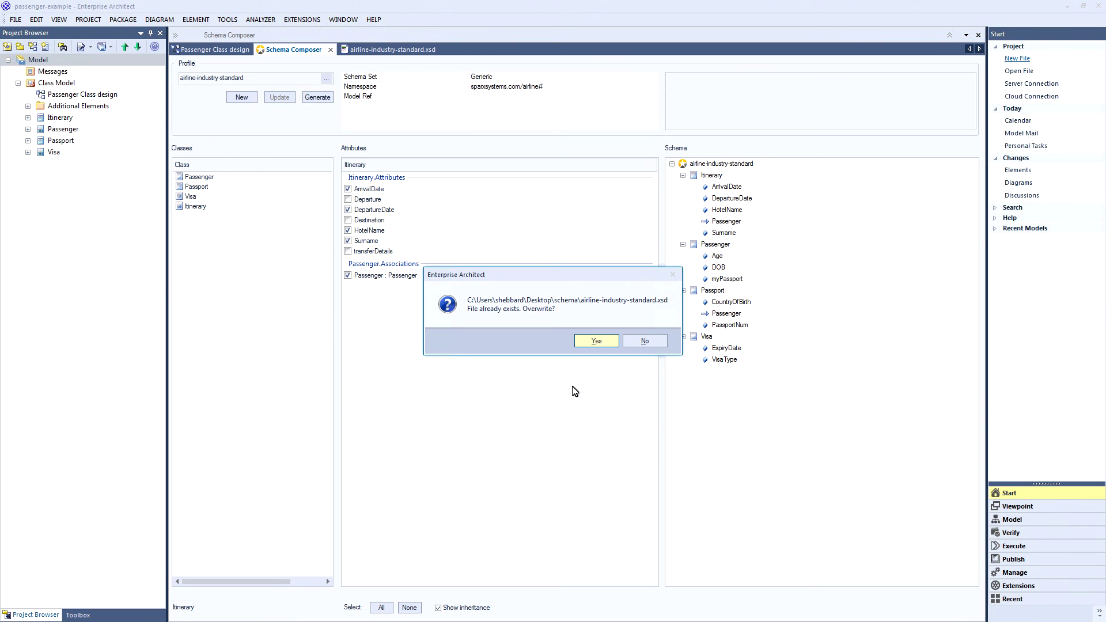
pyautogui.click(594, 341)
pyautogui.click(552, 347)
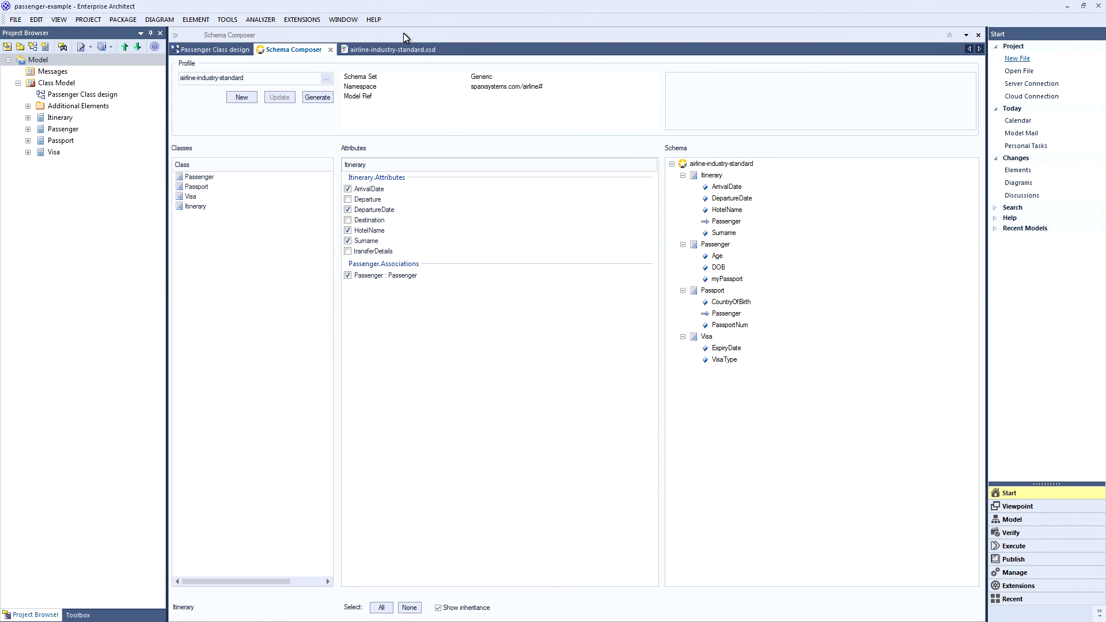
pyautogui.click(430, 49)
pyautogui.click(594, 352)
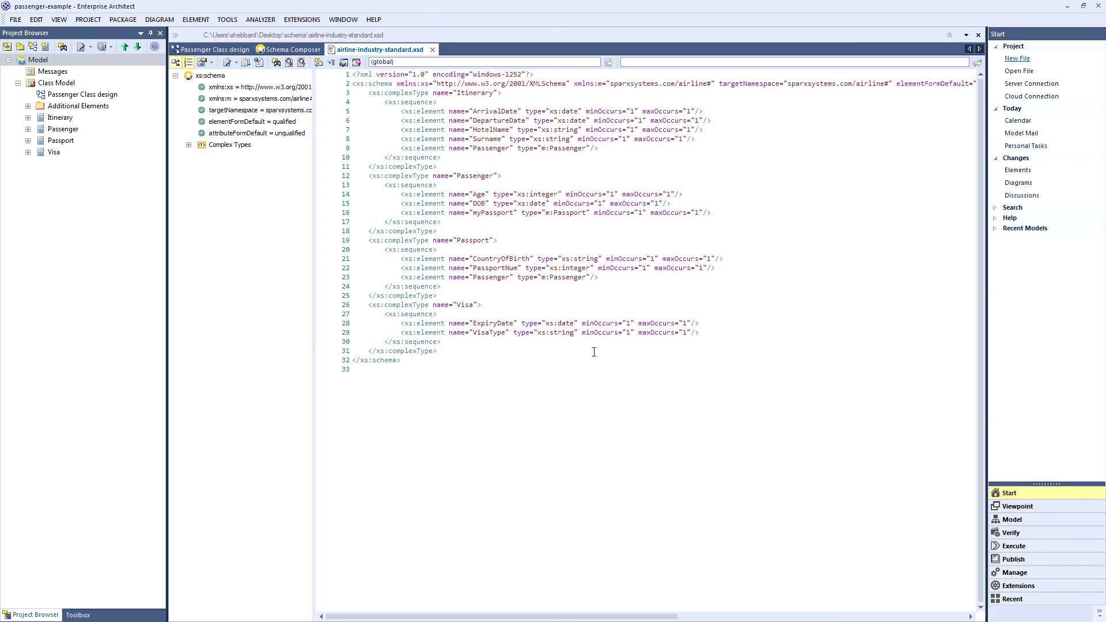